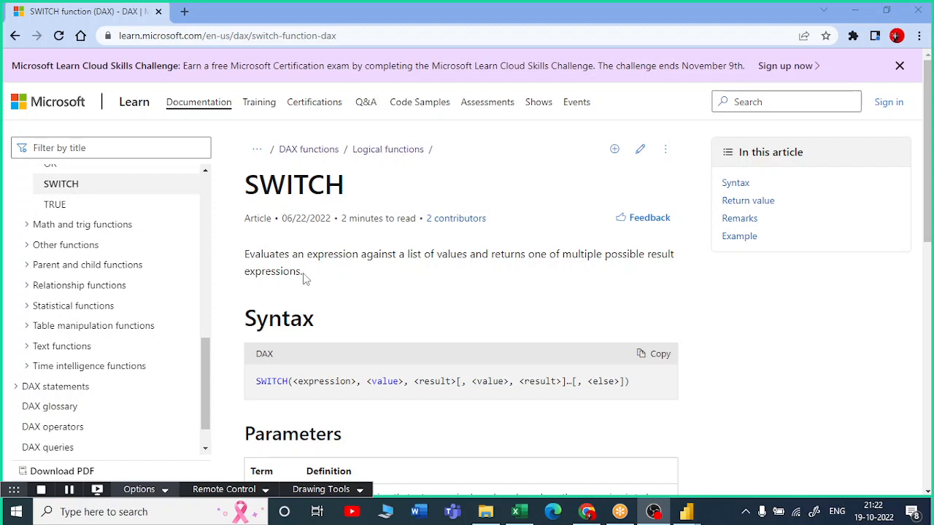
Switch to Power BI Desktop and review the nested IF conditions in the if sal2 column's formula.
mouse_move(686, 511)
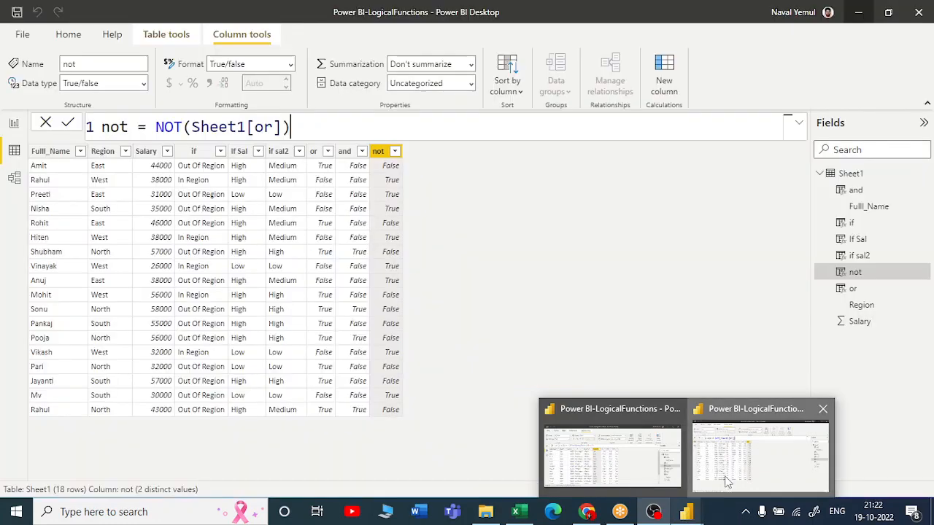
click(726, 482)
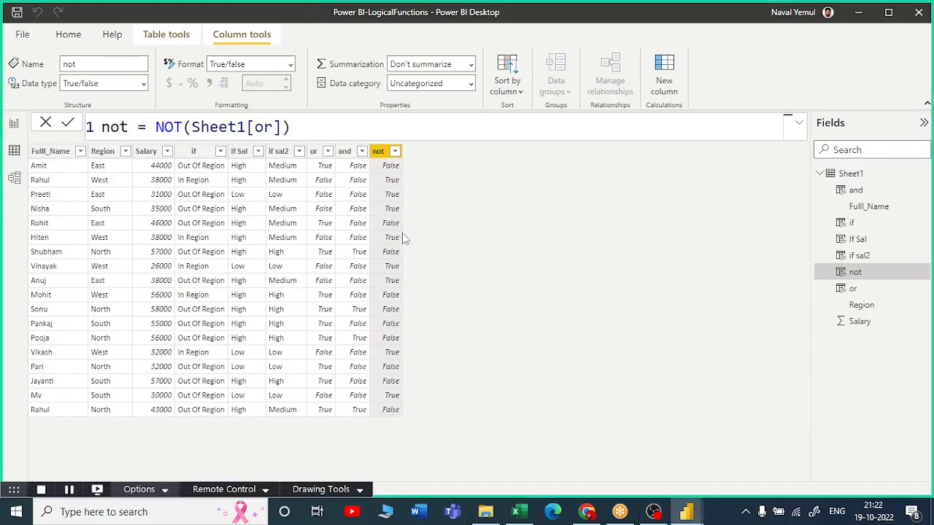
click(279, 151)
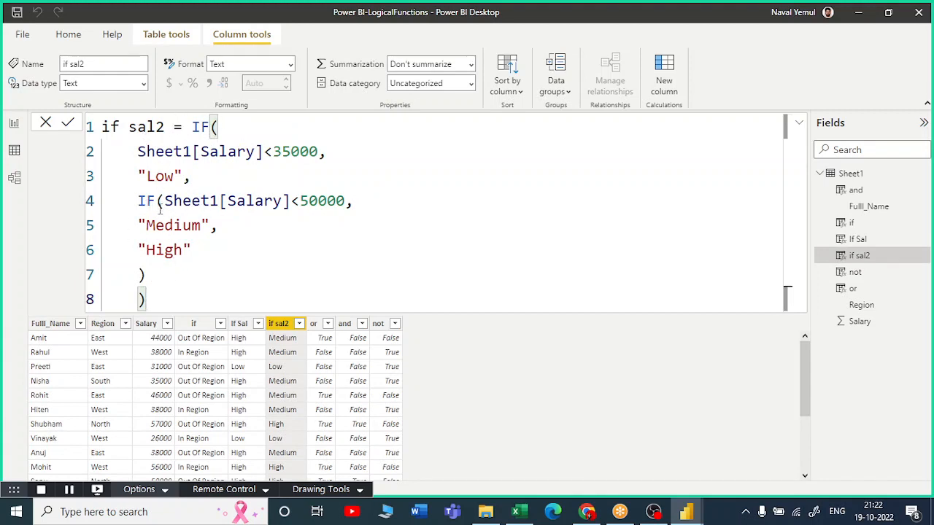
drag(155, 201, 299, 200)
drag(155, 151, 299, 151)
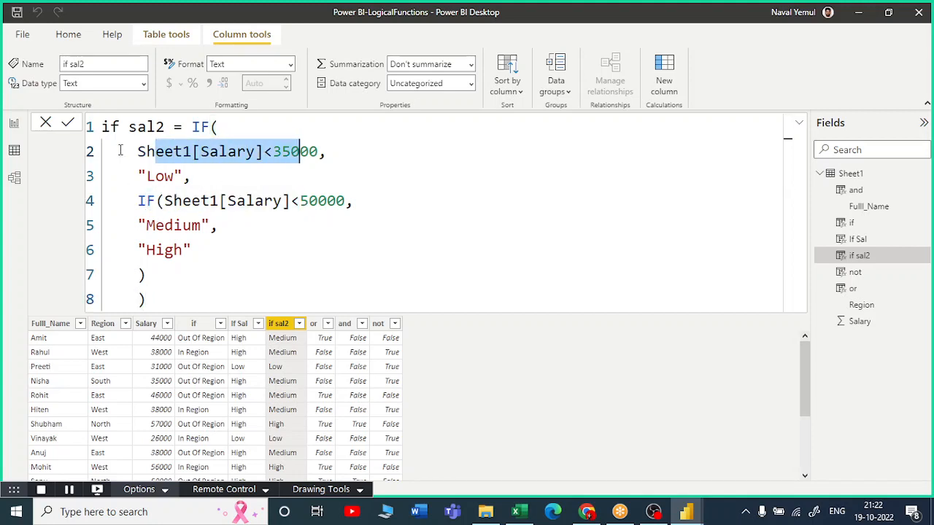
Return to the SWITCH documentation page in the browser and examine the function's syntax and parameter definitions.
click(859, 21)
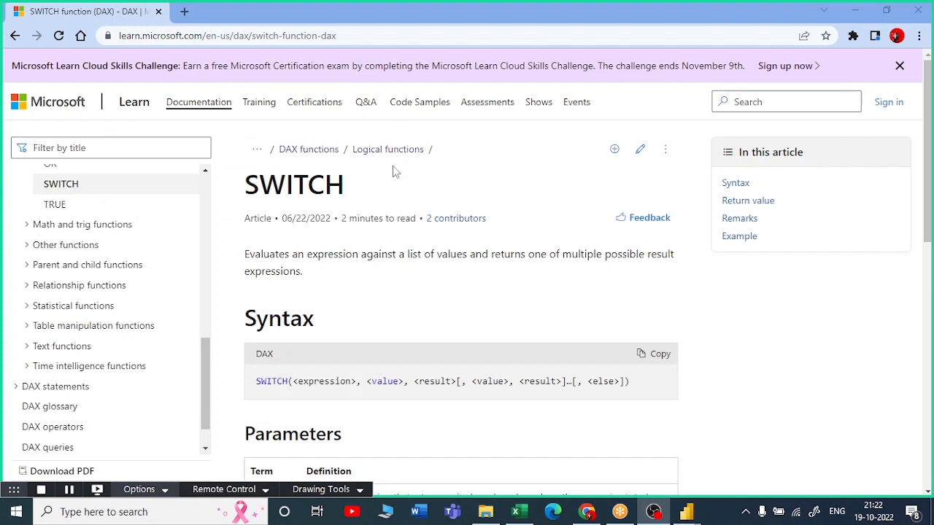
triple_click(265, 194)
click(399, 298)
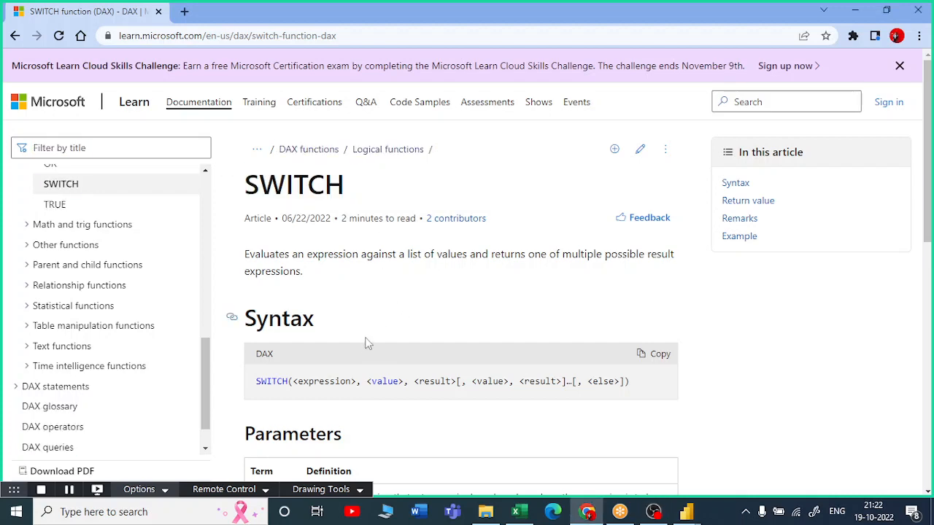
scroll(369, 343, down, 1)
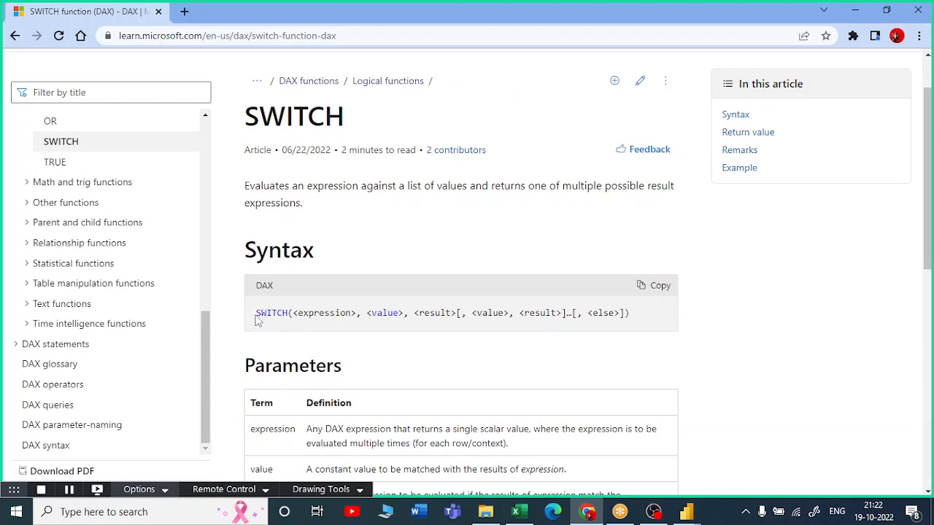
drag(265, 314, 452, 313)
scroll(482, 277, down, 1)
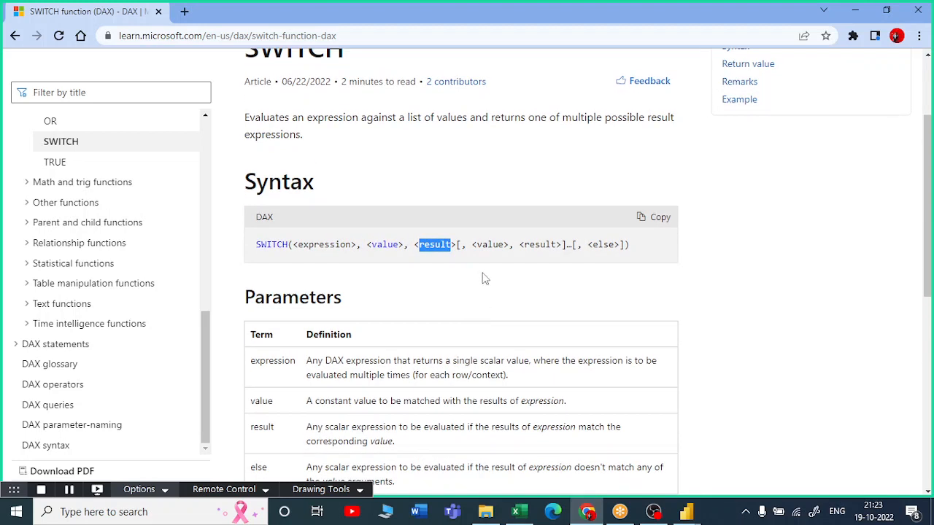
click(464, 246)
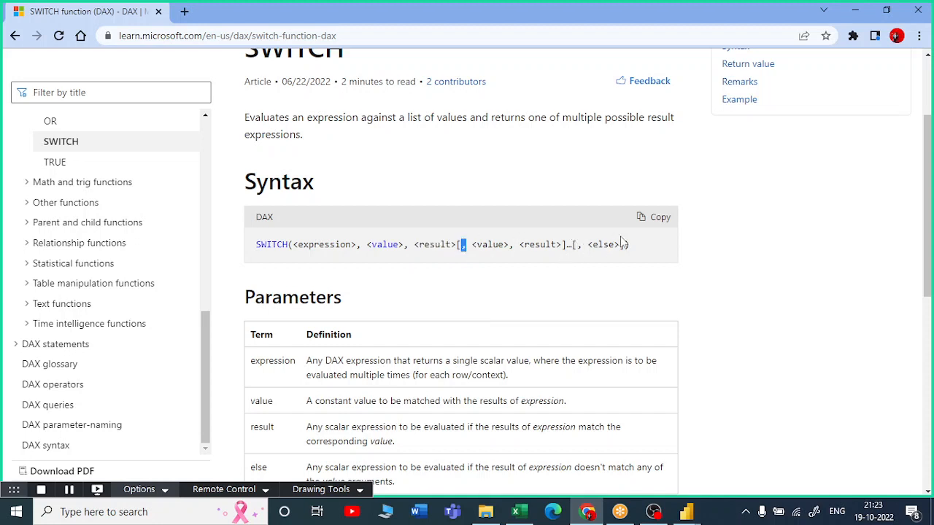
scroll(842, 336, down, 1)
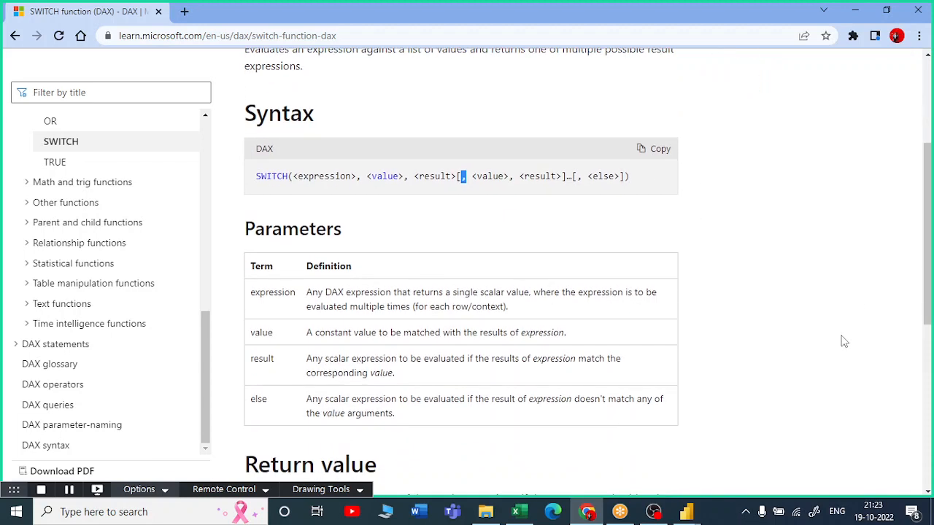
Examine the documentation's month-name example, from the Month expression through its value and result pairs.
scroll(221, 332, down, 1)
scroll(353, 285, down, 2)
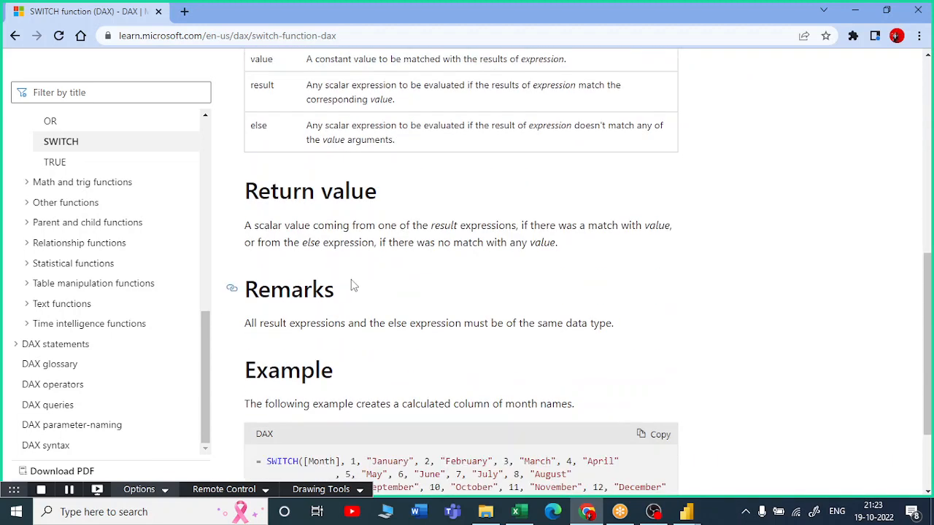
scroll(357, 264, down, 1)
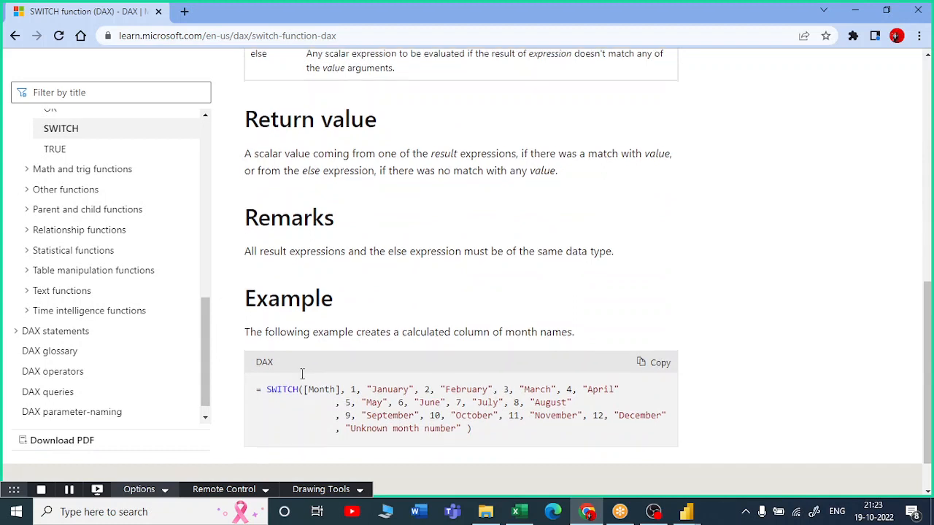
scroll(300, 365, down, 1)
drag(267, 335, 303, 337)
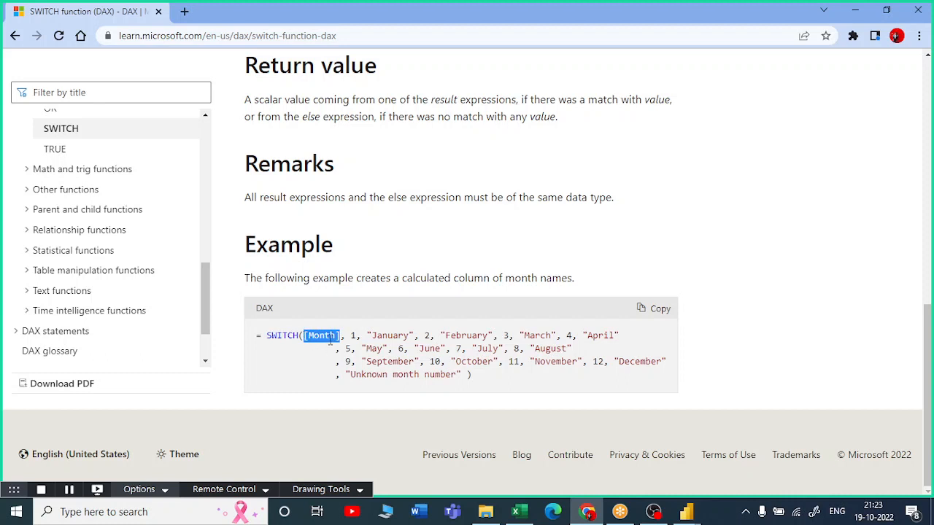
drag(351, 337, 433, 339)
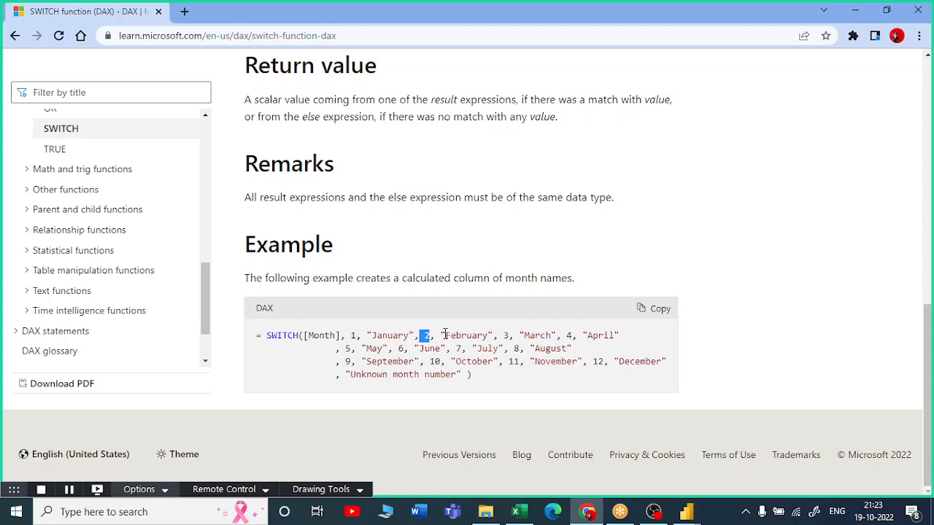
drag(445, 335, 552, 335)
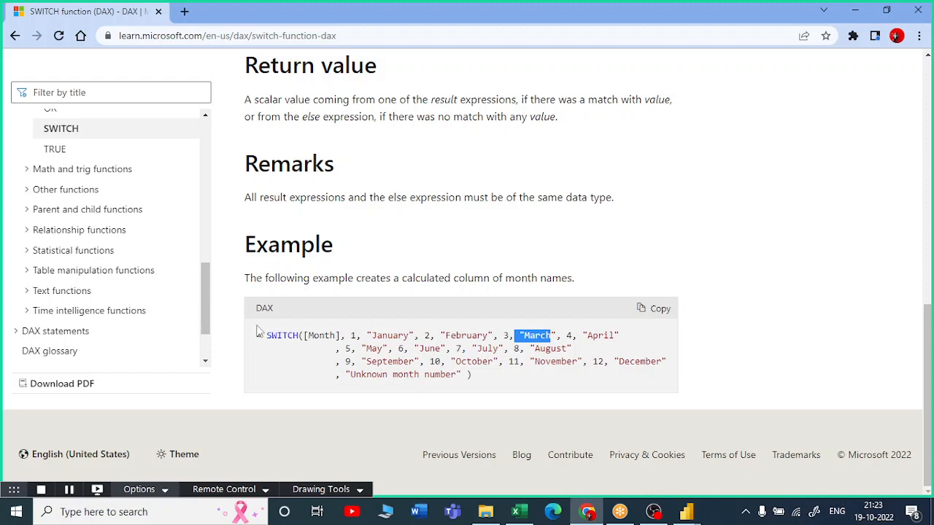
drag(267, 336, 477, 373)
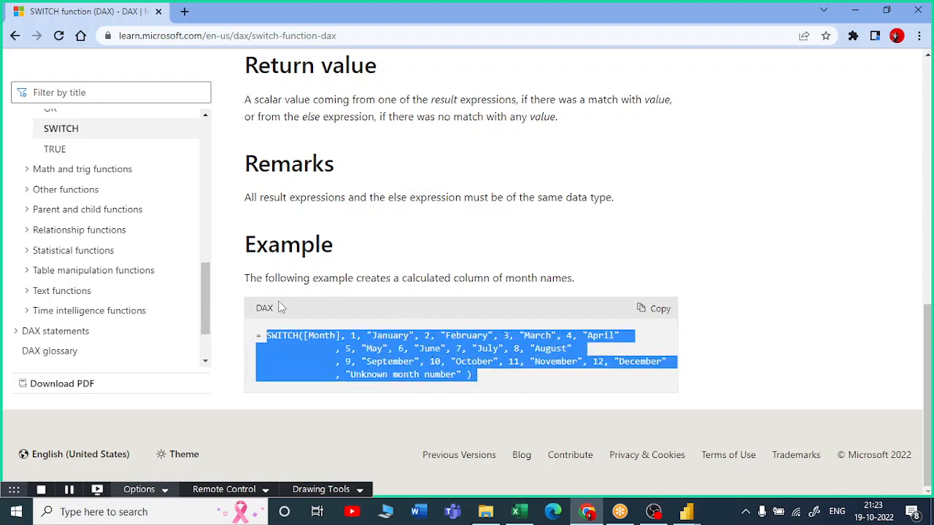
Switch to Power BI Desktop, collapse the expanded formula, and examine the Salary and Region columns of Sheet1.
click(686, 512)
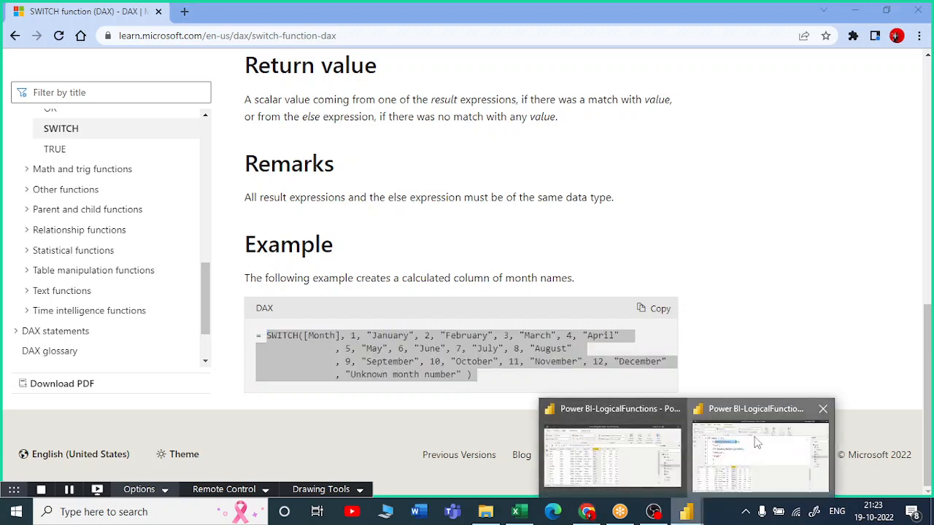
click(714, 434)
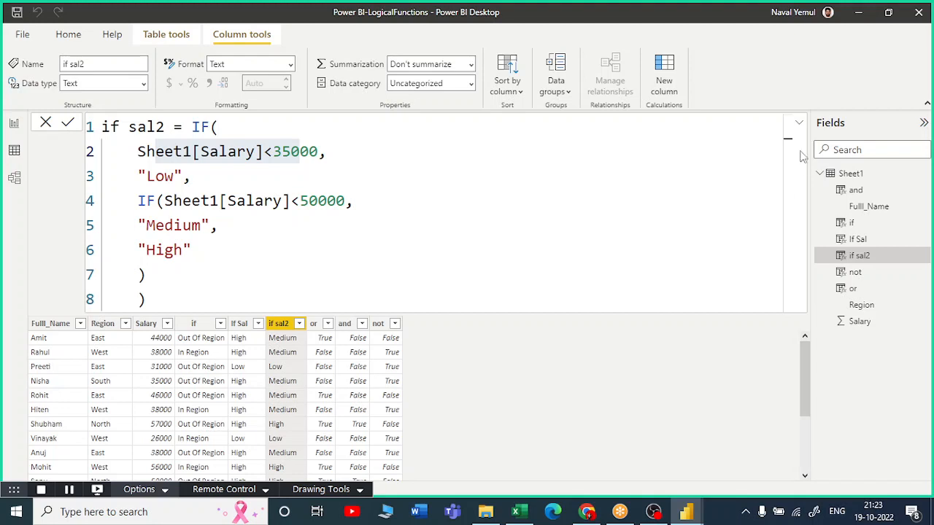
click(800, 124)
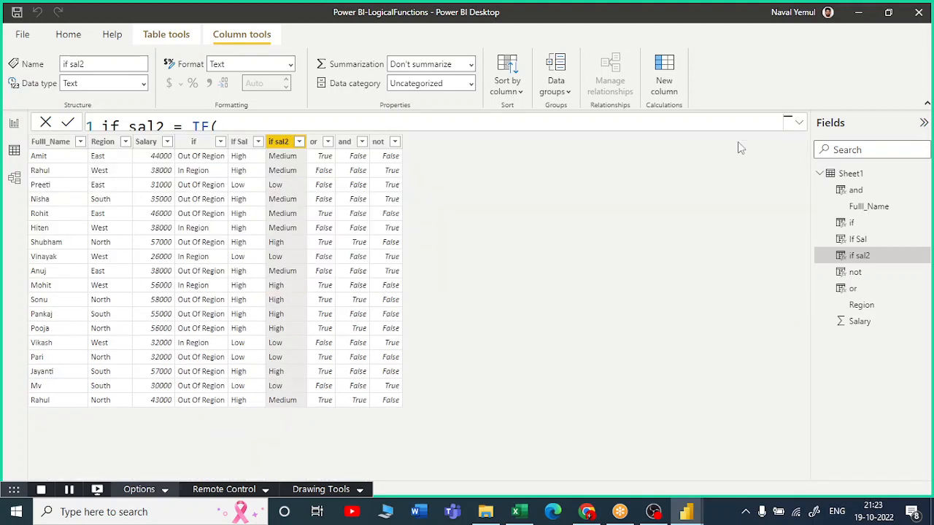
click(148, 143)
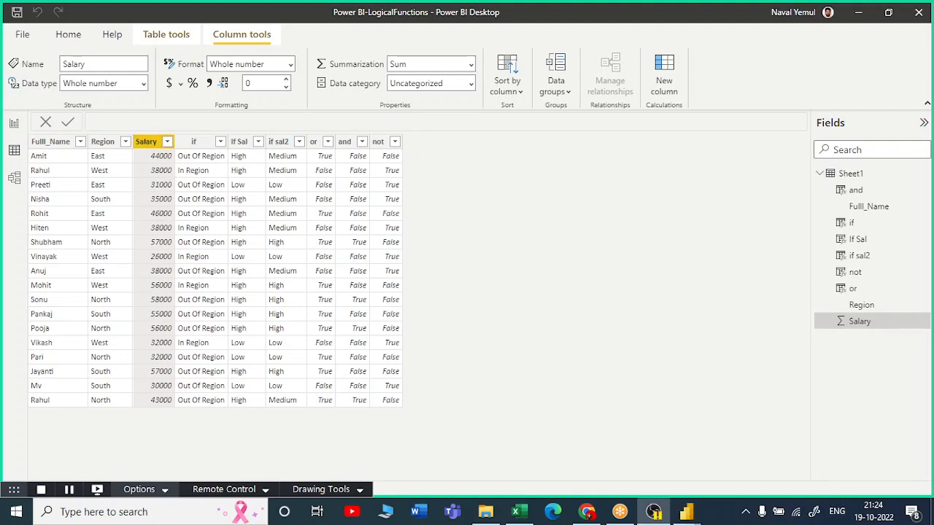
click(119, 161)
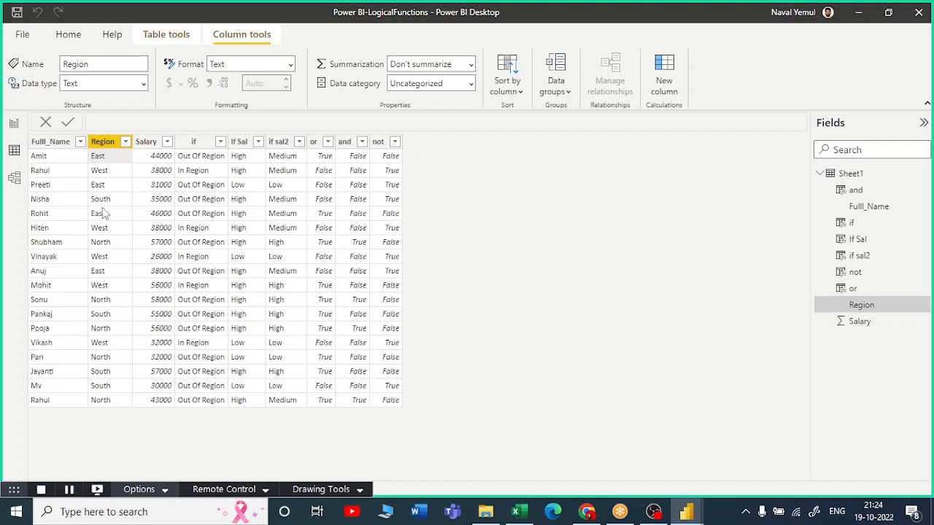
click(121, 305)
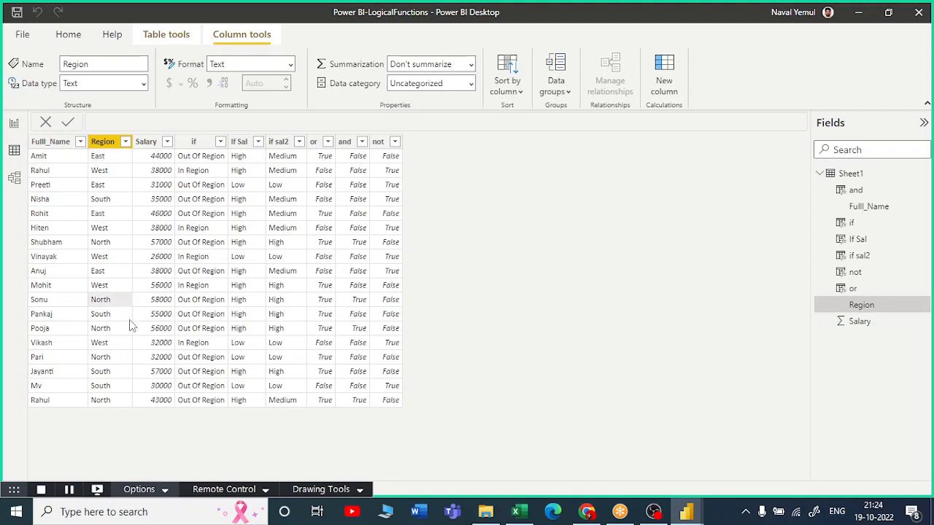
click(103, 387)
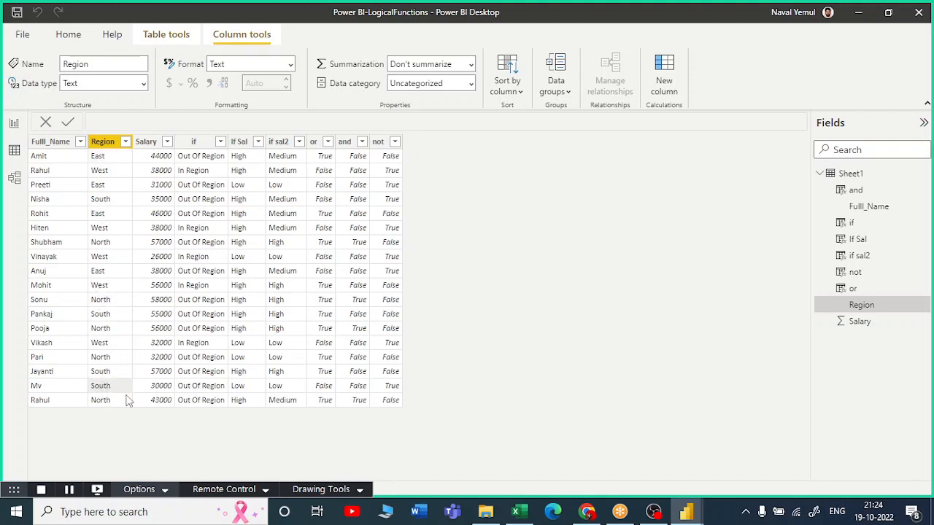
Add a new calculated column to Sheet1 and name it Switch.
click(103, 258)
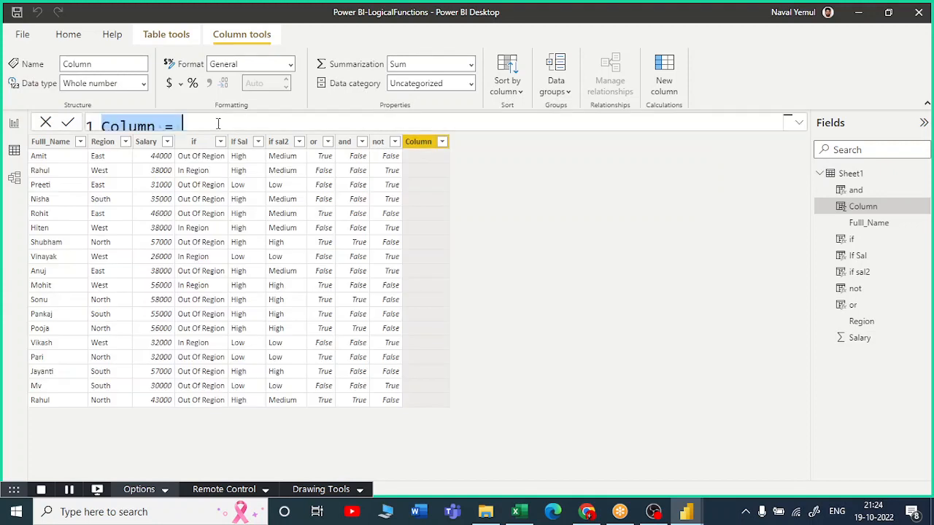
text(Sw)
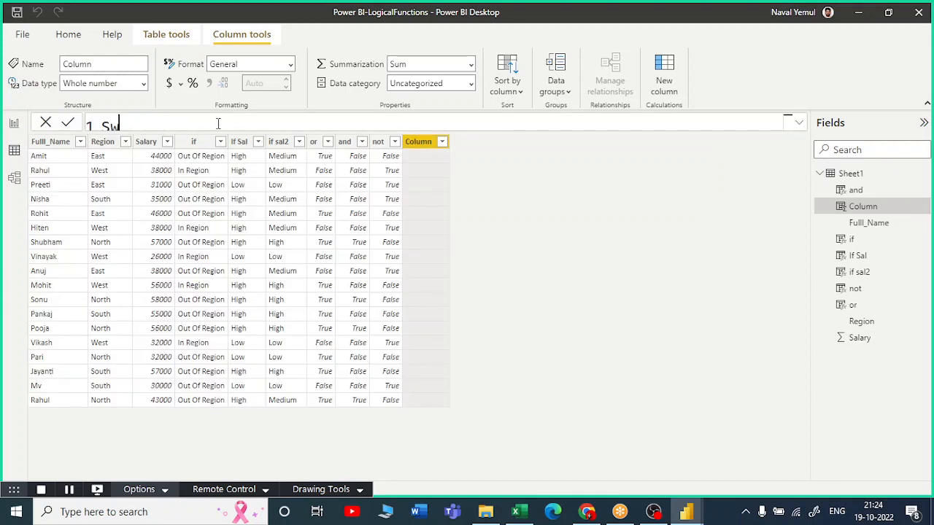
text(ti)
key(BackSpace)
text(itch=)
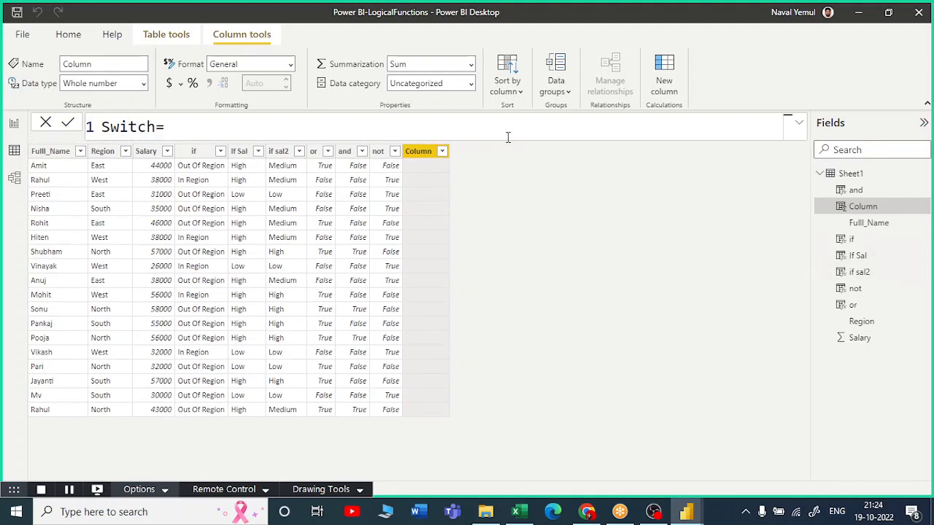
Begin the column's formula with the SWITCH function, using Sheet1[Region] as its expression.
text( Sw)
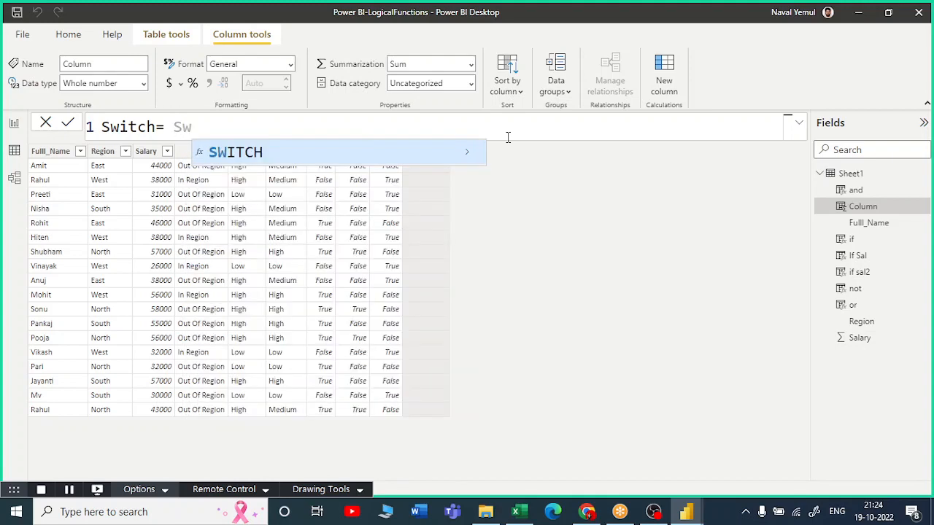
key(Tab)
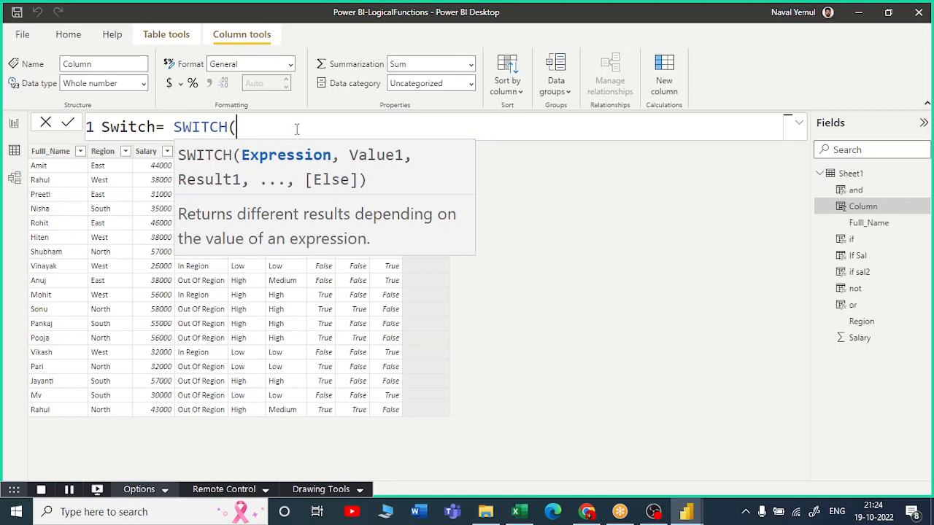
text(region)
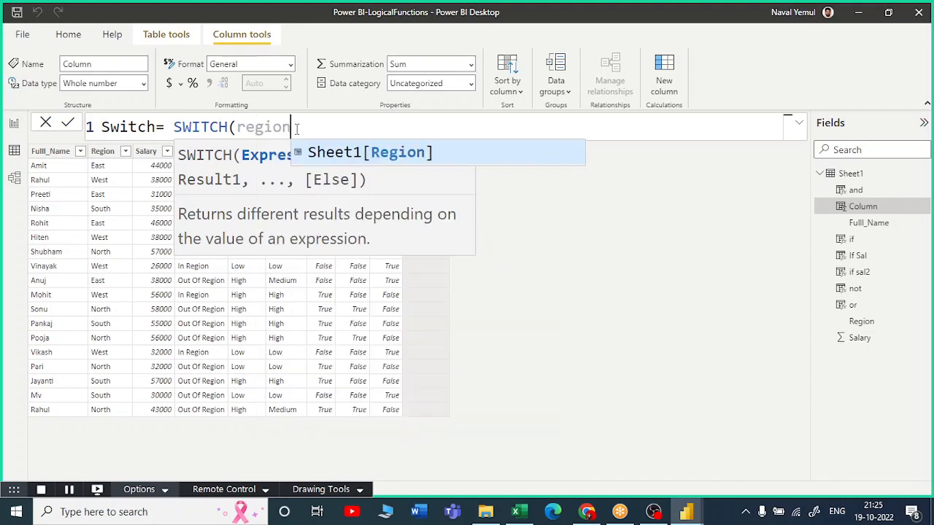
key(Tab)
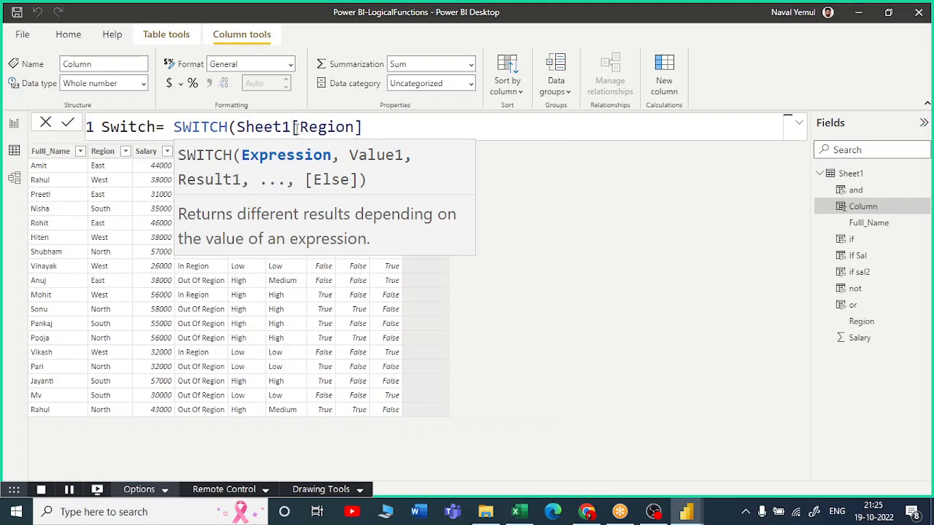
key(BackSpace)
Add the first value and result pair to the SWITCH formula, mapping "East" to "Arunachal Pradesh".
text(,")
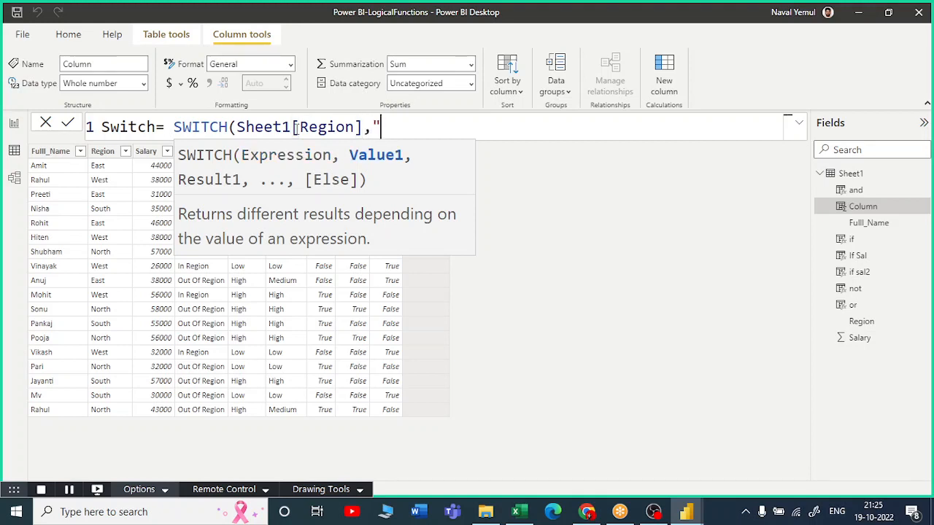
text(East")
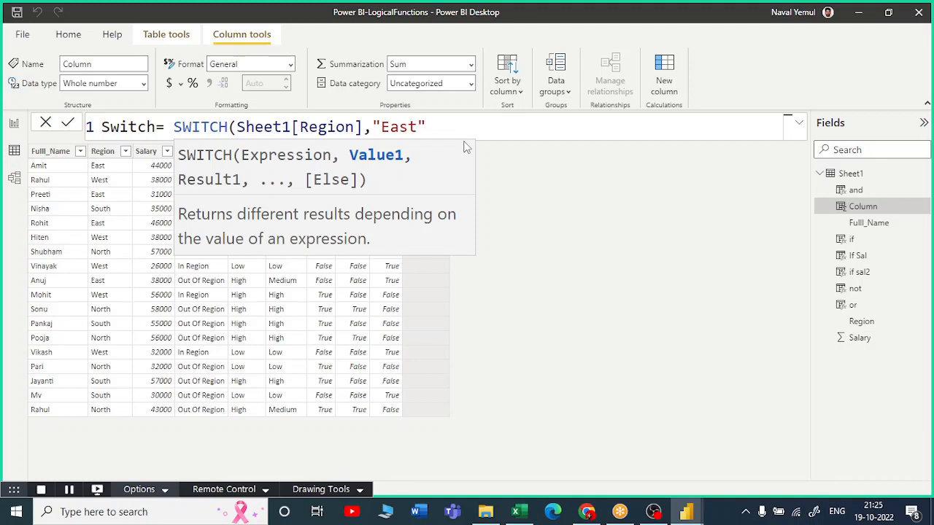
text(,)
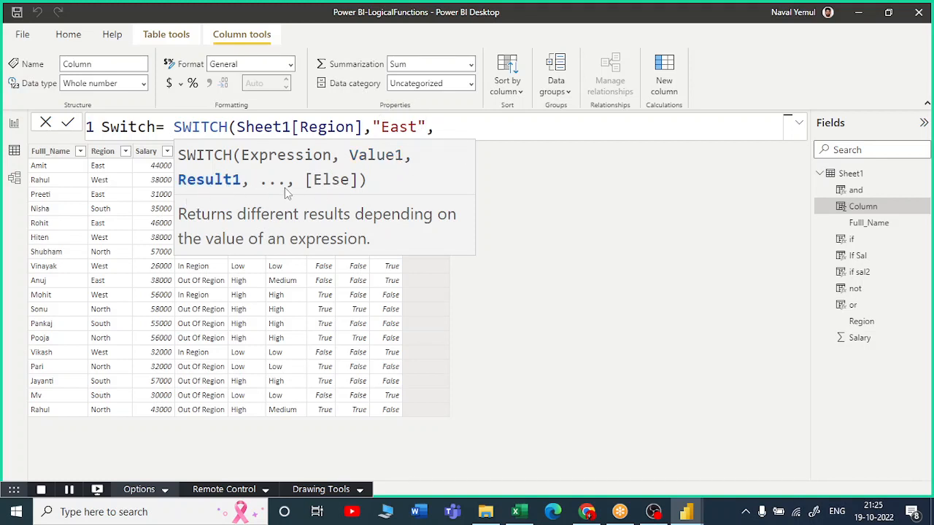
text(")
key(Left)
text(Ar)
text(unach)
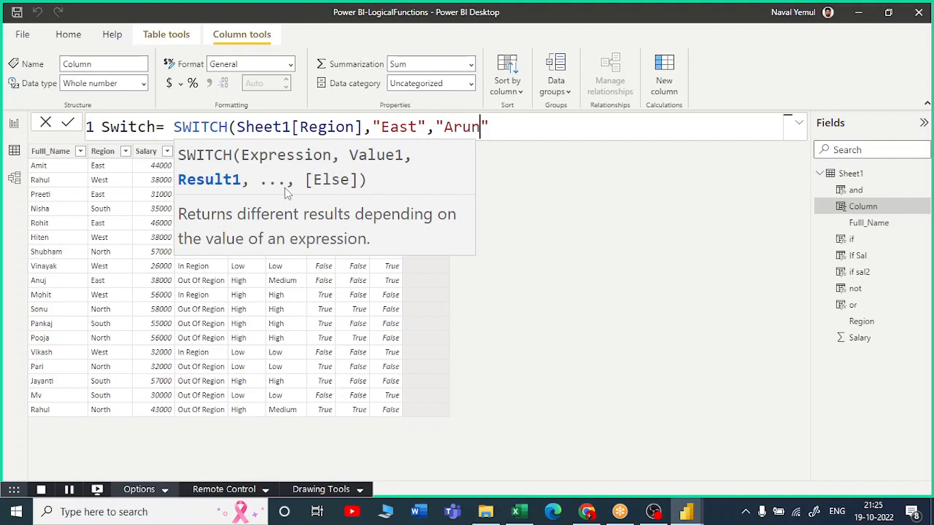
text(al Pro)
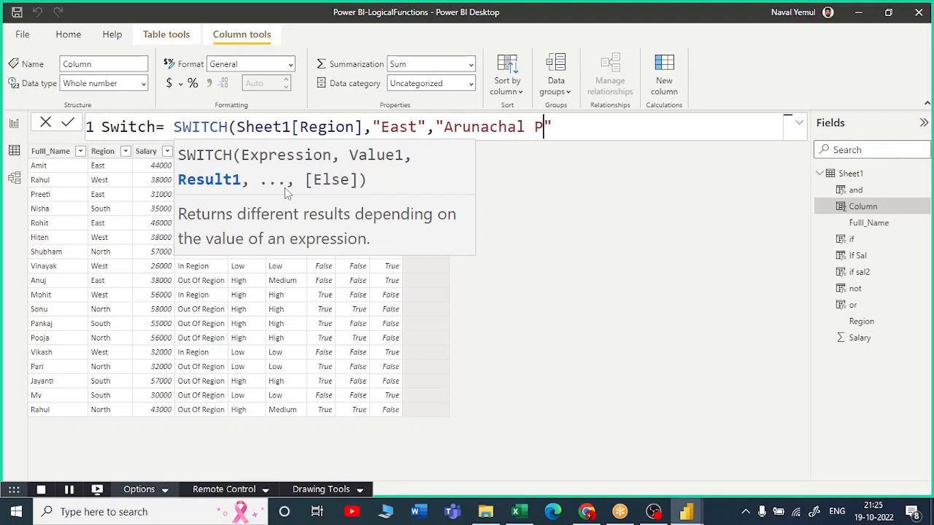
key(BackSpace)
text(adesh)
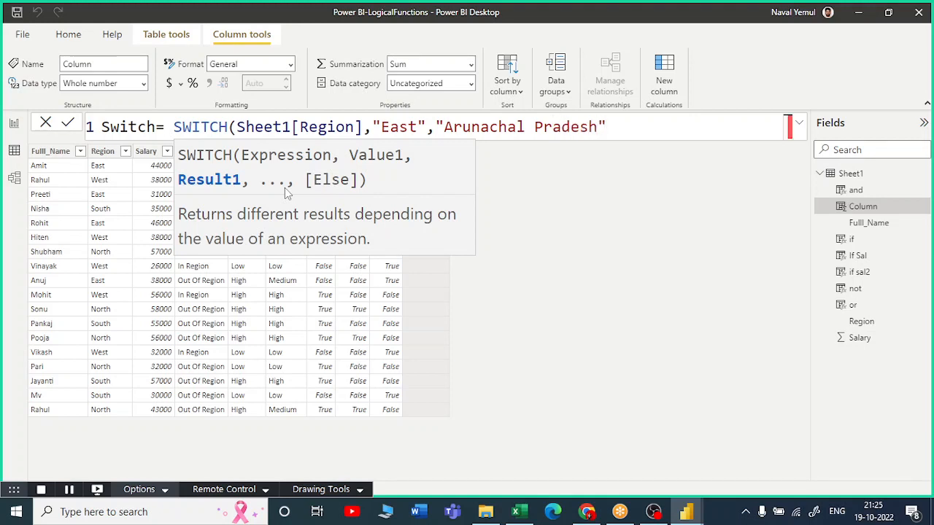
text(,)
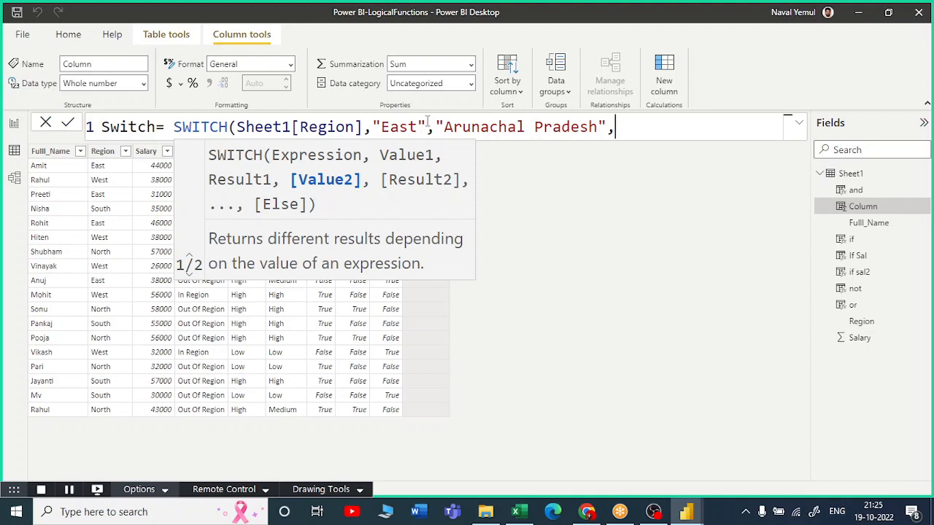
Add a second pair to the SWITCH formula, mapping "North" to "J&k".
text("Norh)
text(h", )
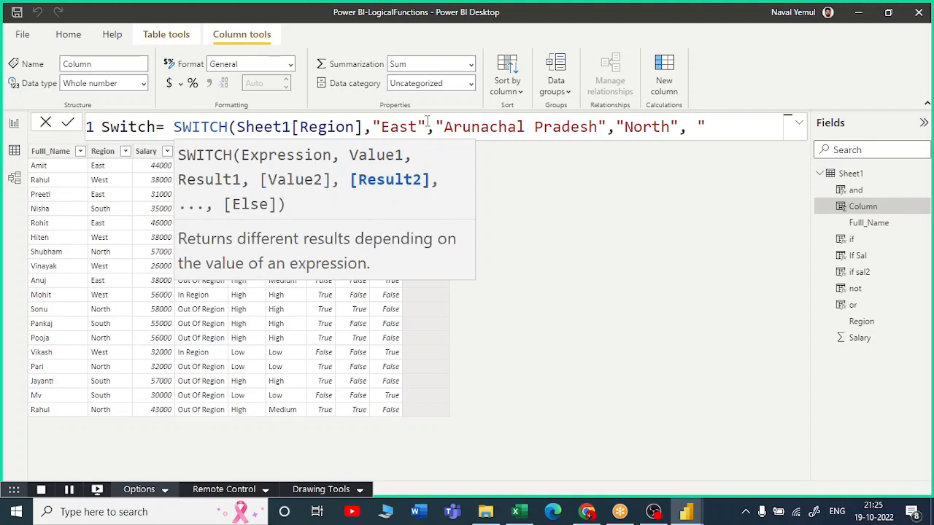
text("J&k",)
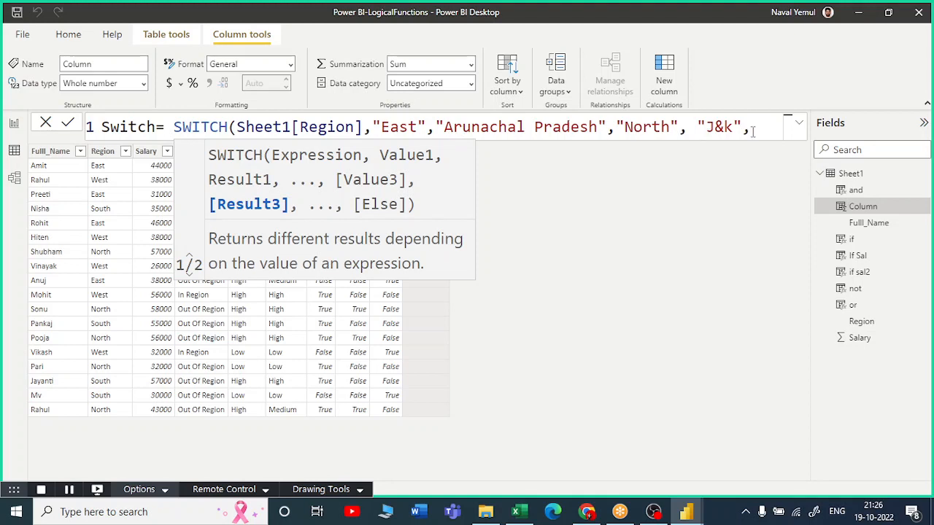
Add a third pair to the SWITCH formula, mapping "South" to "Tamil Nadu".
text("South",)
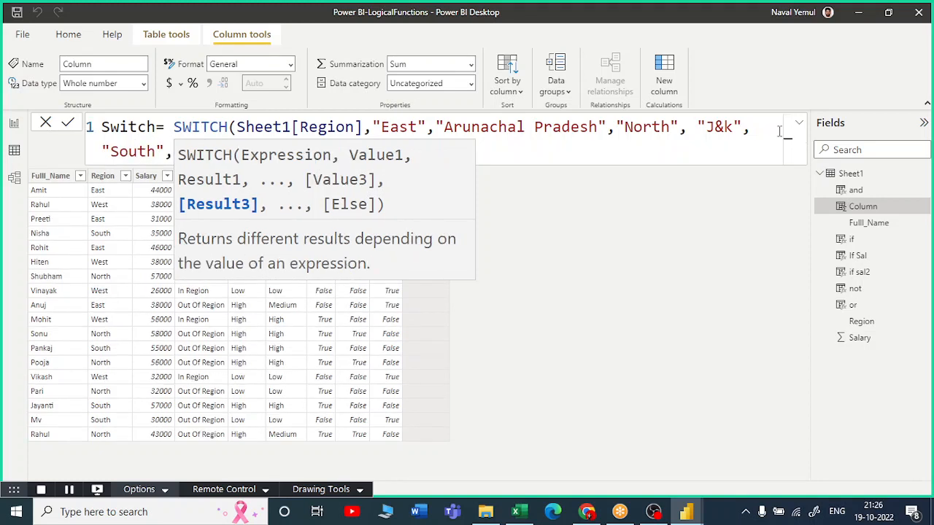
text(Tam)
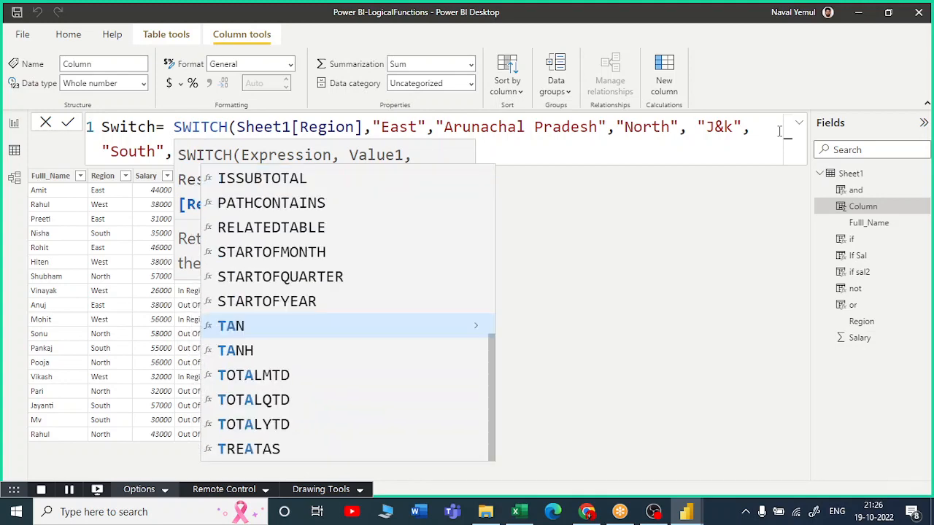
key(BackSpace)
click(305, 153)
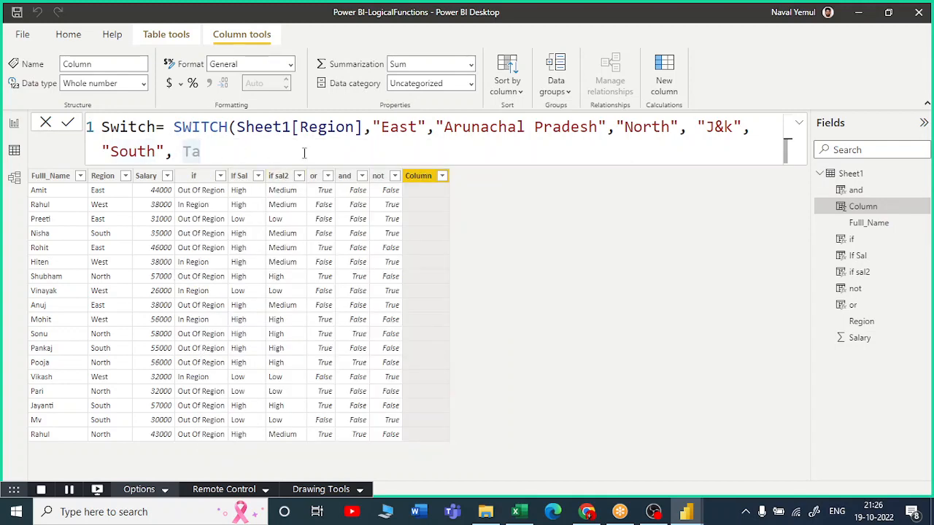
key(BackSpace)
key(BackSpace)
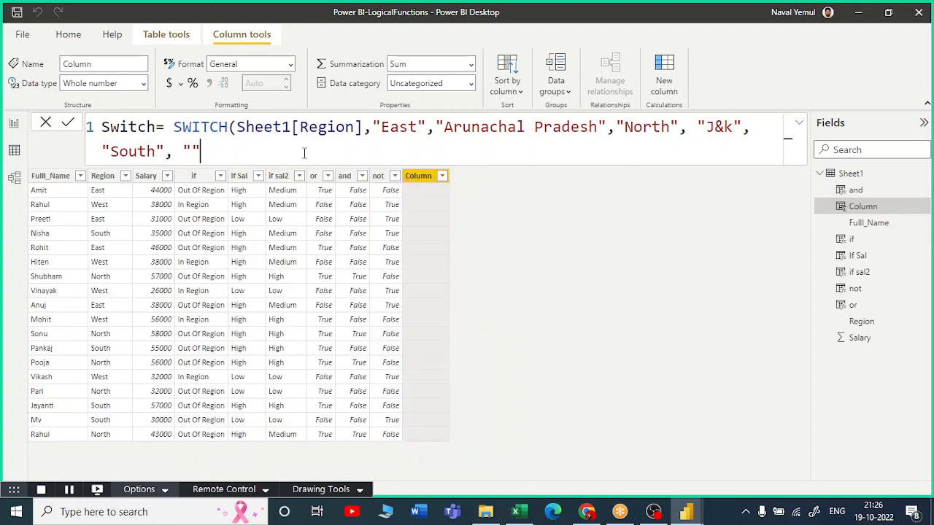
text(Tamil Nadu)
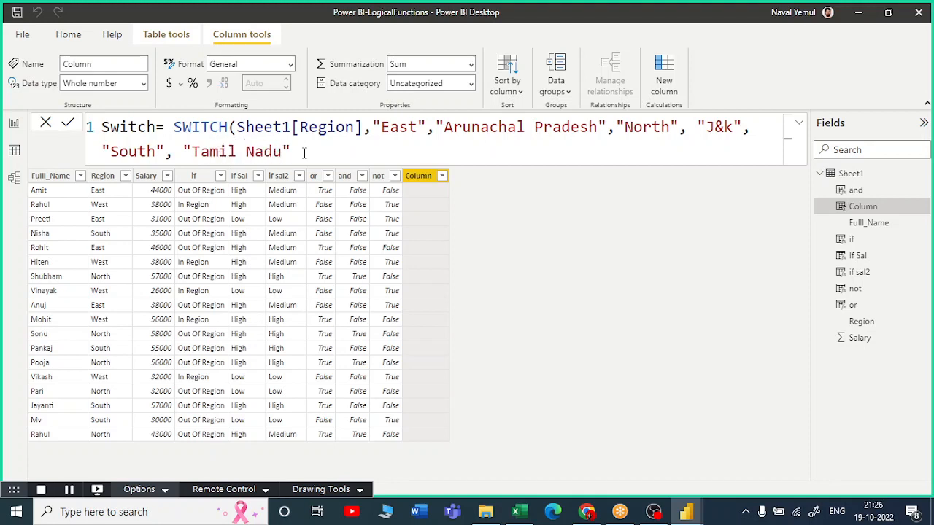
key(End)
text(,)
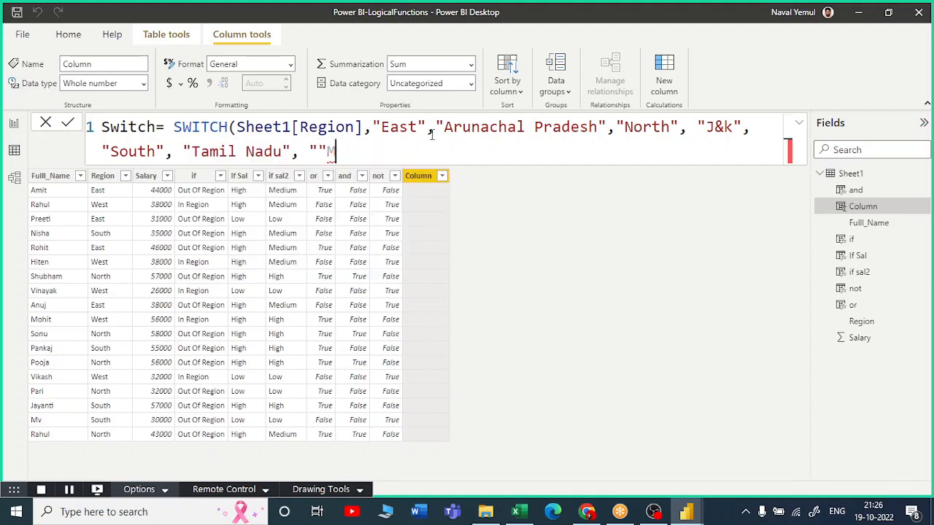
Enter "Maharashtra" as the formula's else result, close the parenthesis and commit the Switch column.
text(Ha)
key(BackSpace)
key(BackSpace)
key(BackSpace)
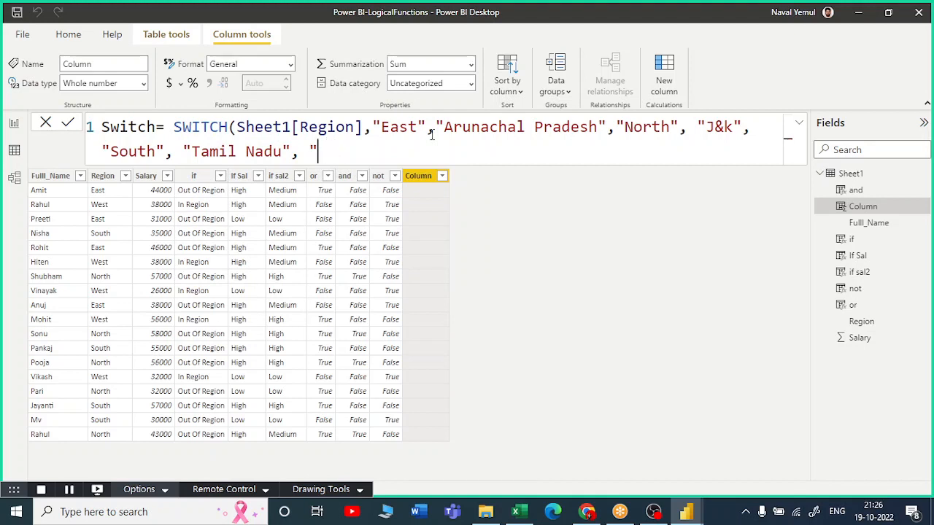
text(Maharashtrra)
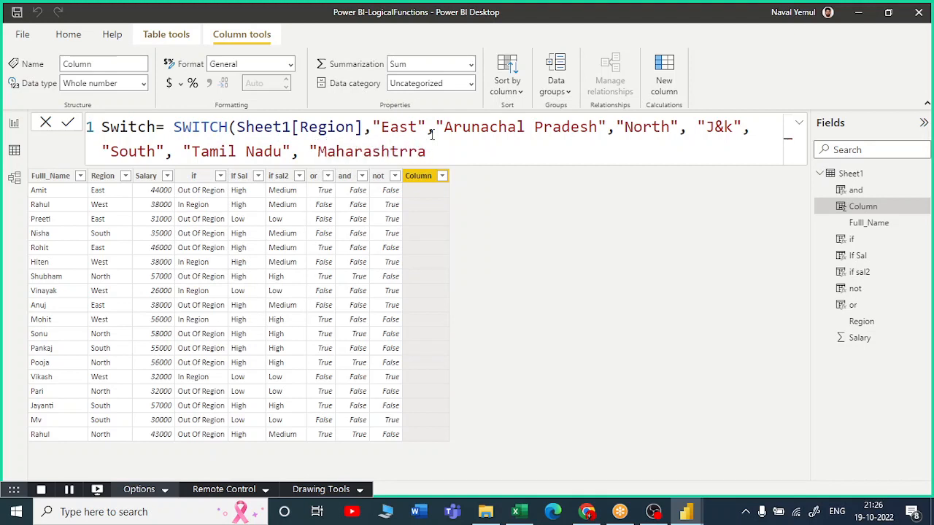
key(BackSpace)
key(BackSpace)
text(a"))
key(Return)
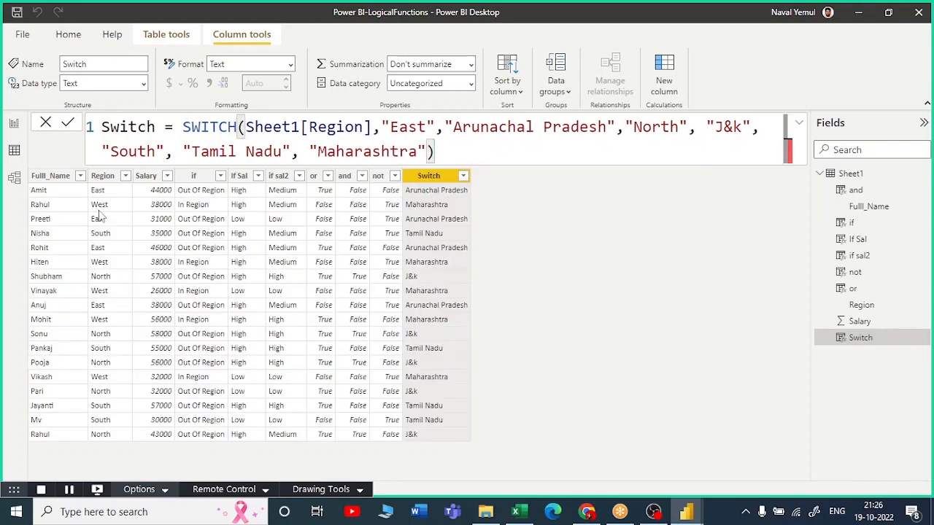
Compare the Region column with the new Switch column, checking the state returned for the West rows.
click(103, 176)
click(421, 170)
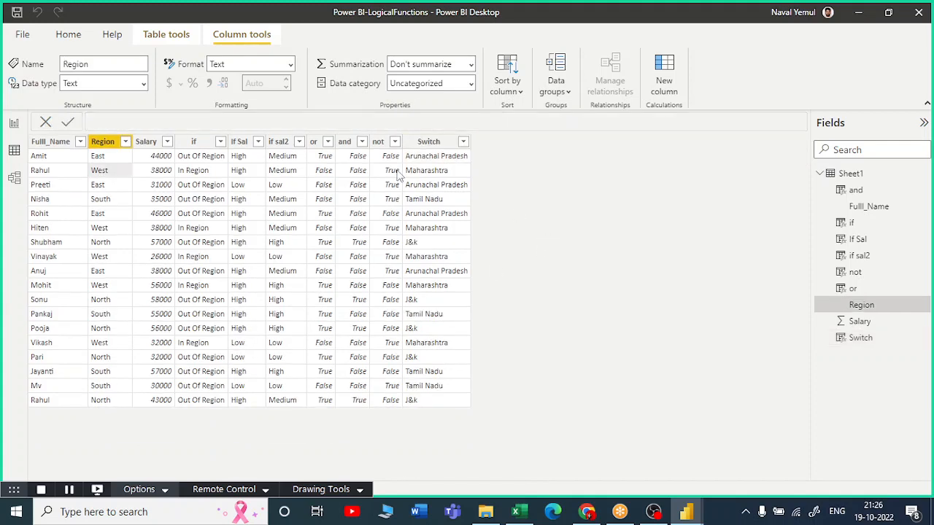
click(422, 172)
click(103, 224)
click(429, 142)
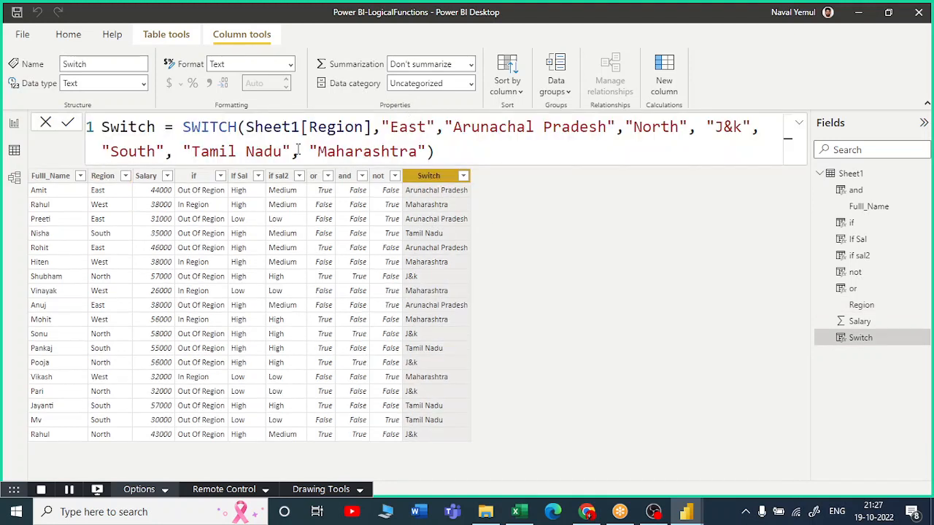
Review the Switch column's formula, from the Region expression through each value and result pair to the else result.
drag(312, 151, 425, 151)
drag(246, 127, 390, 128)
click(407, 130)
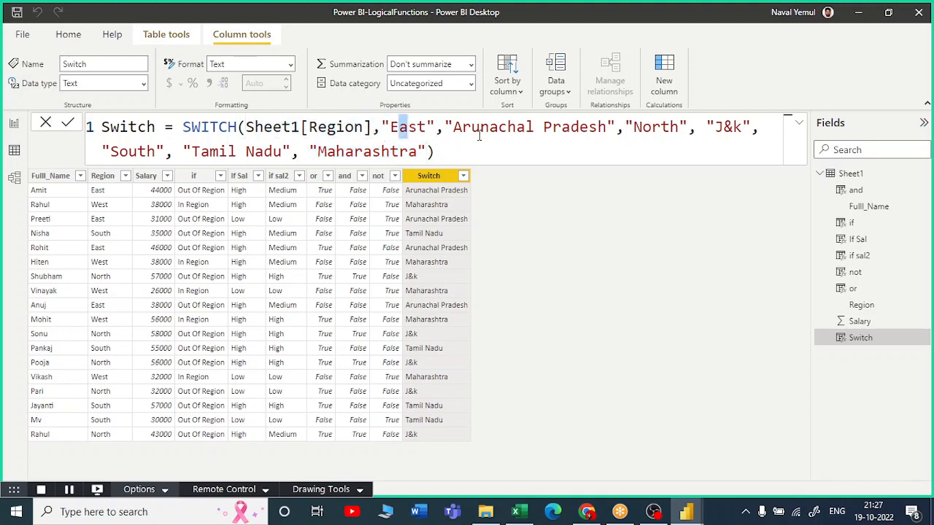
drag(480, 136, 536, 129)
drag(631, 129, 743, 128)
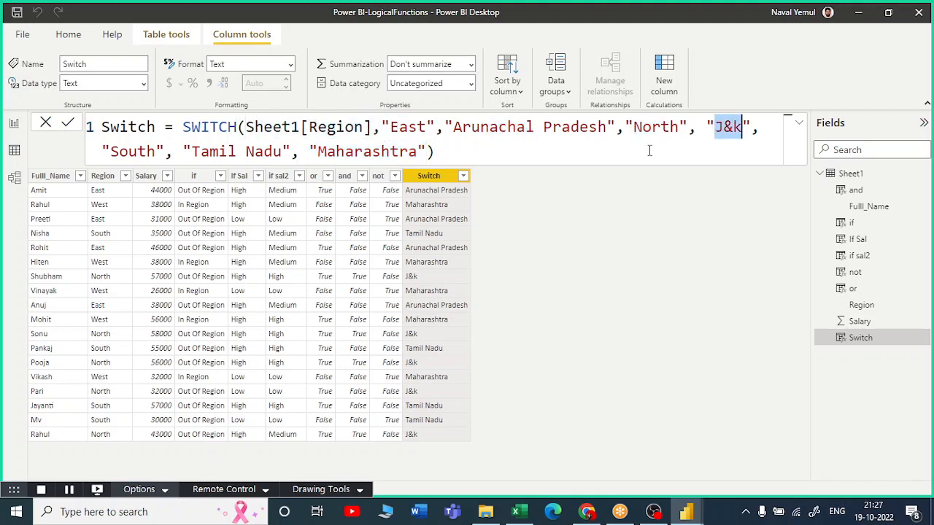
drag(142, 151, 410, 152)
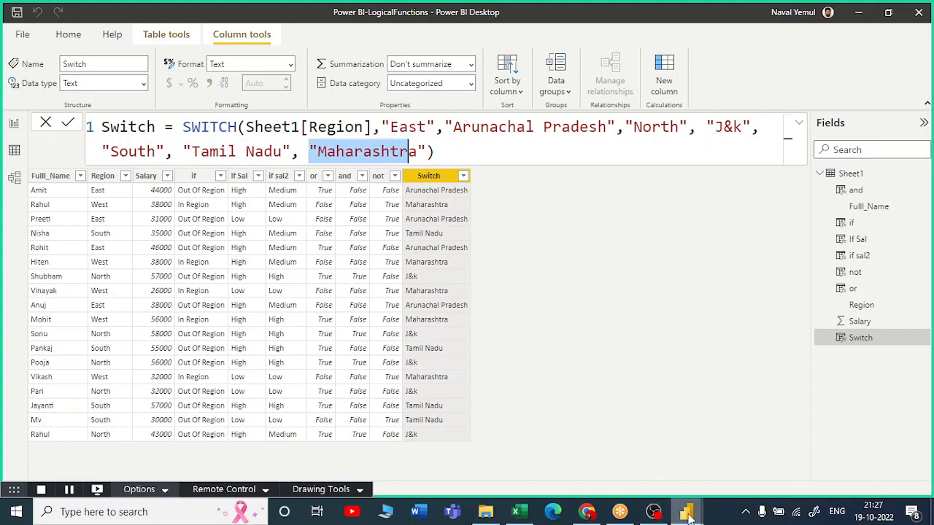
Switch to the SWITCH documentation in the browser and examine the month-name example's pairs and its final "Unknown month number" argument.
click(587, 512)
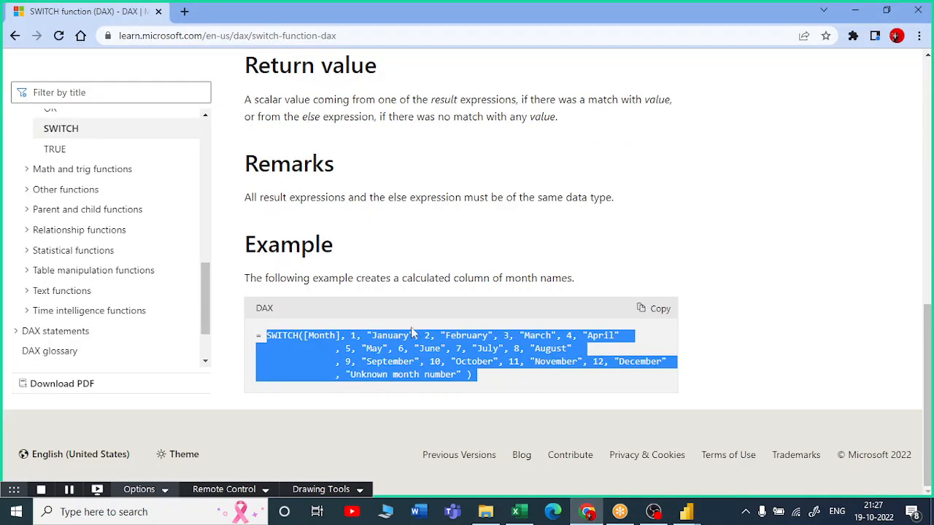
click(491, 390)
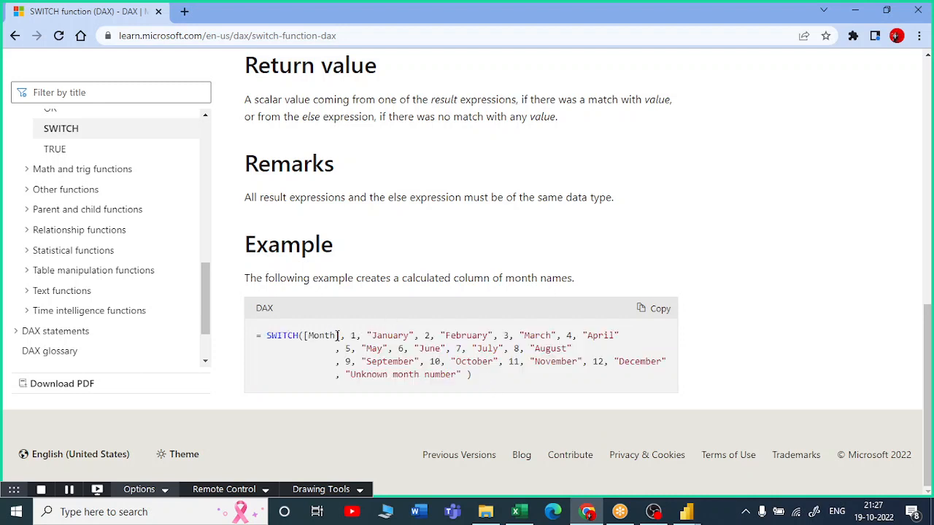
drag(446, 336, 477, 336)
click(510, 336)
drag(535, 336, 552, 336)
drag(619, 361, 663, 363)
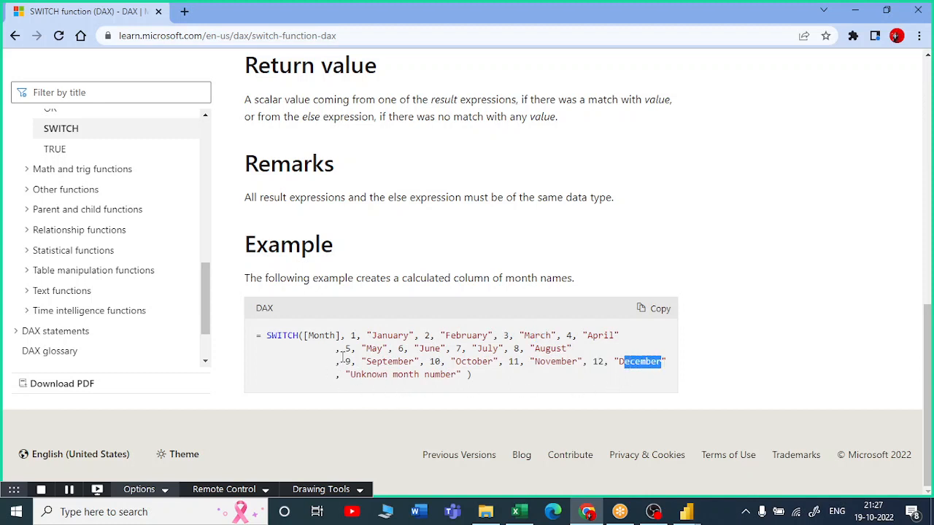
drag(353, 336, 606, 361)
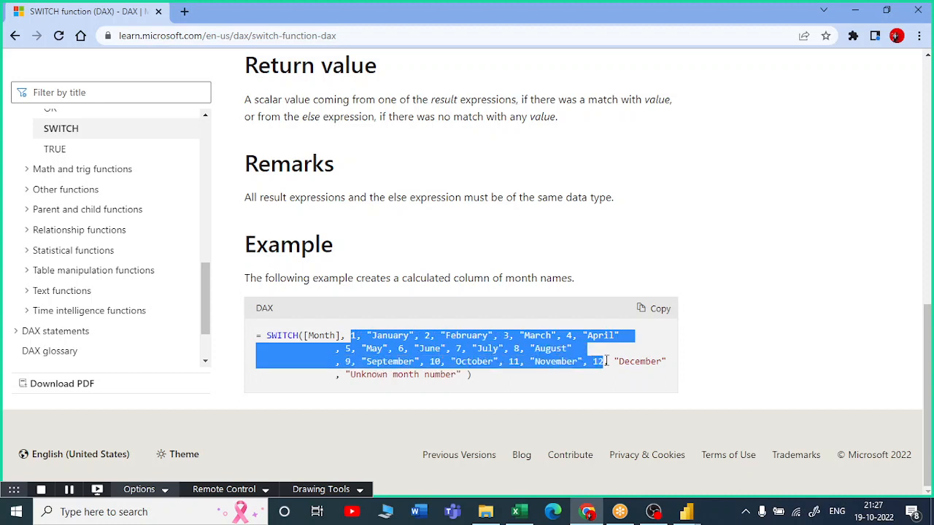
click(411, 379)
drag(352, 378, 475, 377)
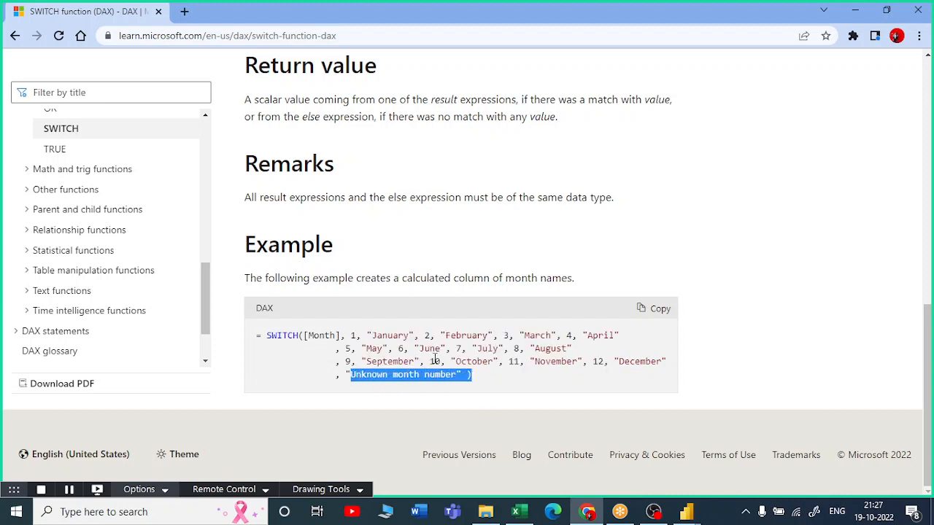
Examine the else argument in the documentation's Syntax section and return to Power BI Desktop.
scroll(435, 360, up, 5)
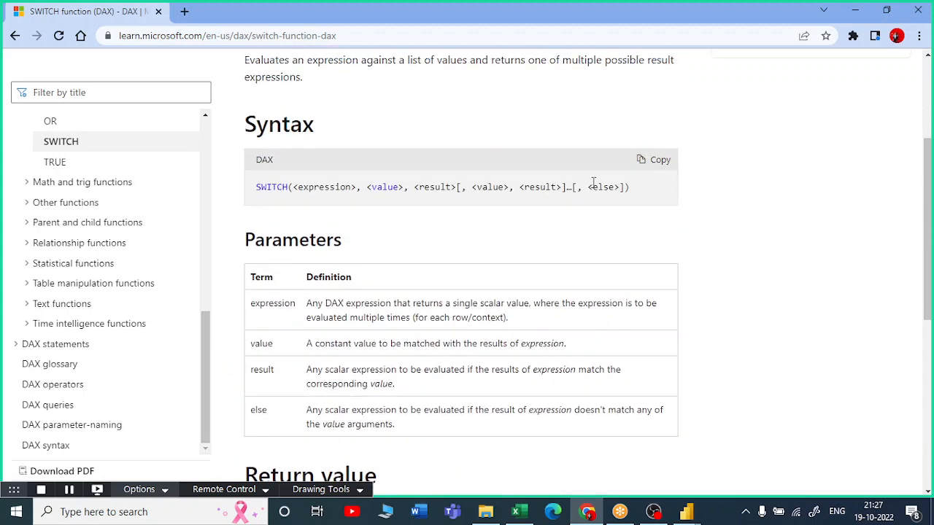
drag(593, 184, 619, 185)
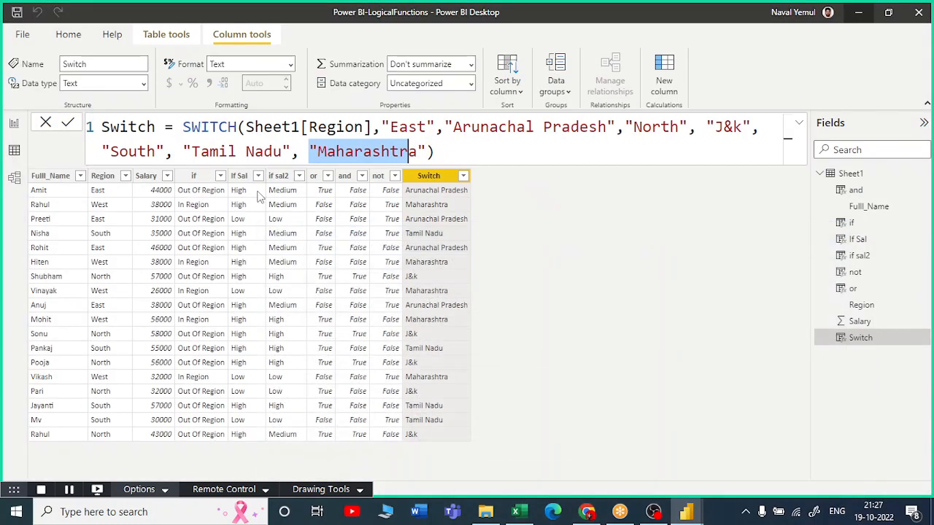
click(855, 10)
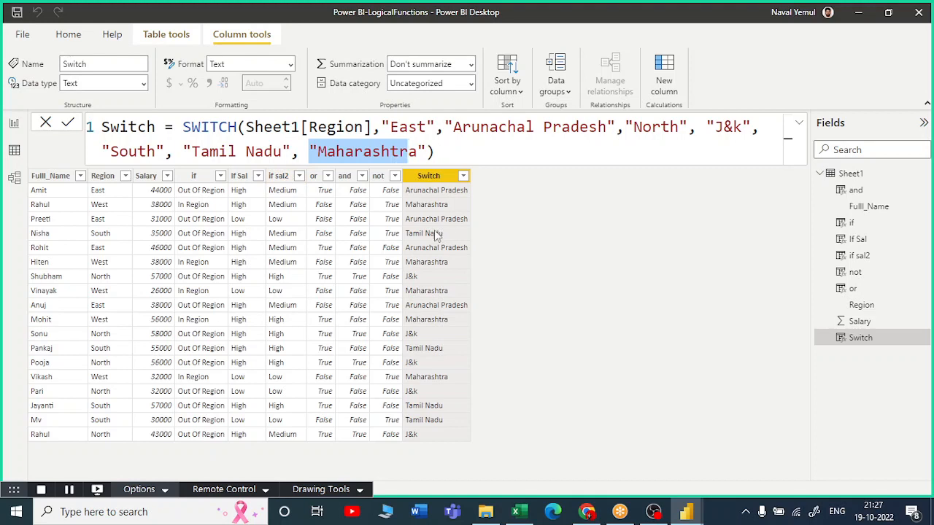